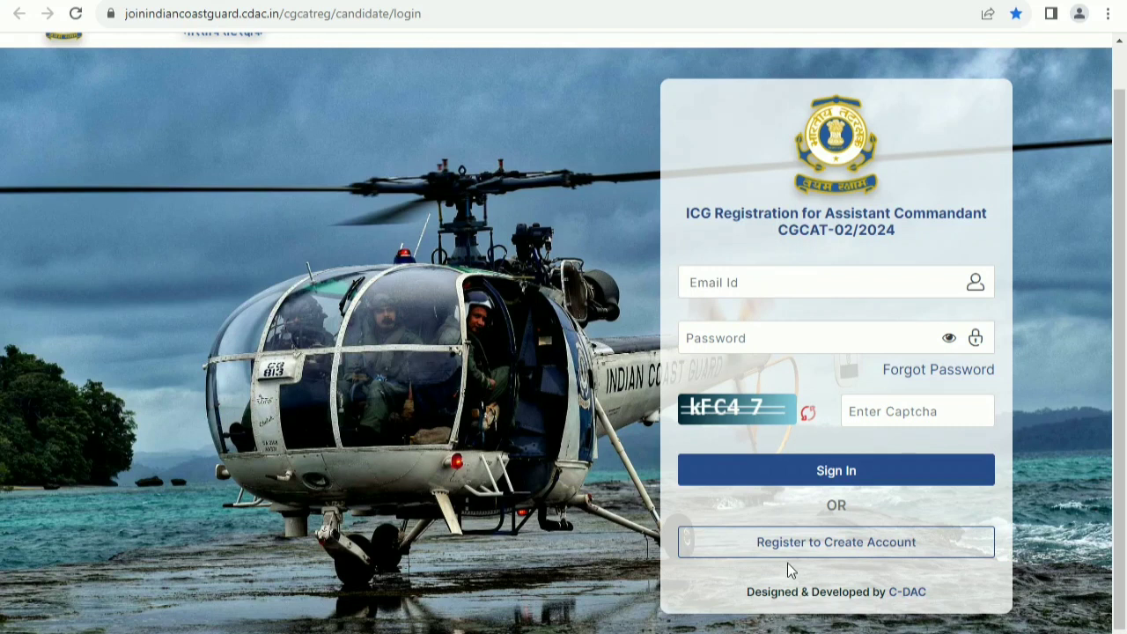
Open the account registration form and look over its note and required fields.
{"action": "left_click", "coordinate": [832, 546]}
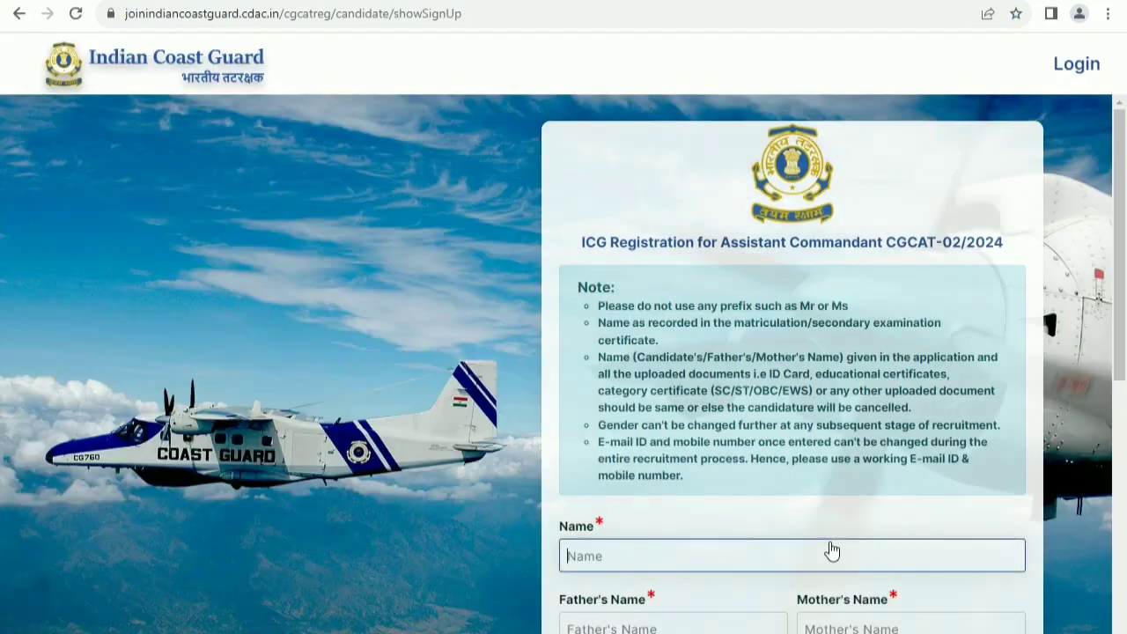
{"action": "scroll", "coordinate": [707, 405], "scroll_direction": "down", "scroll_amount": 4}
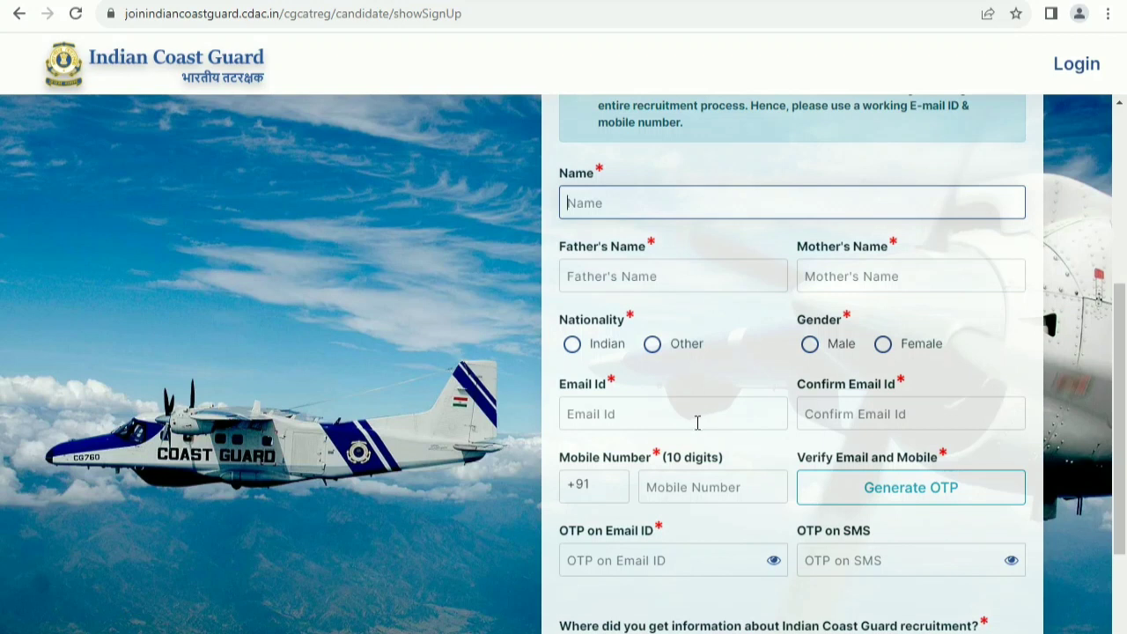
{"action": "scroll", "coordinate": [697, 423], "scroll_direction": "up", "scroll_amount": 1}
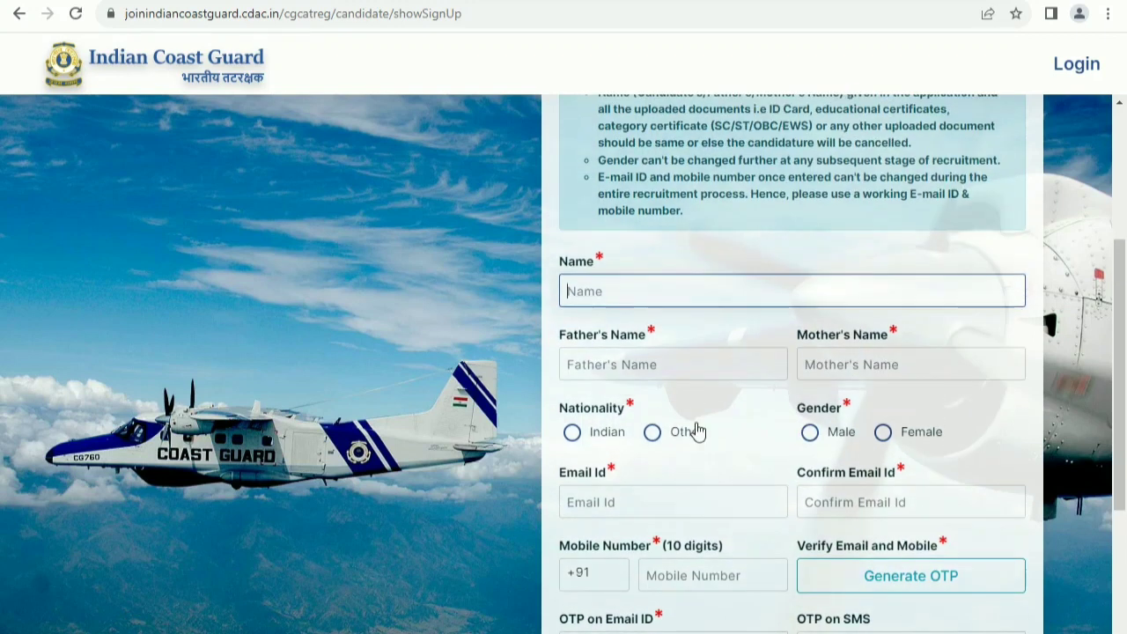
{"action": "scroll", "coordinate": [696, 427], "scroll_direction": "up", "scroll_amount": 2}
{"action": "scroll", "coordinate": [696, 428], "scroll_direction": "down", "scroll_amount": 2}
Go through the parents' name fields and set the nationality to Indian and the gender to Male.
{"action": "left_click", "coordinate": [645, 364]}
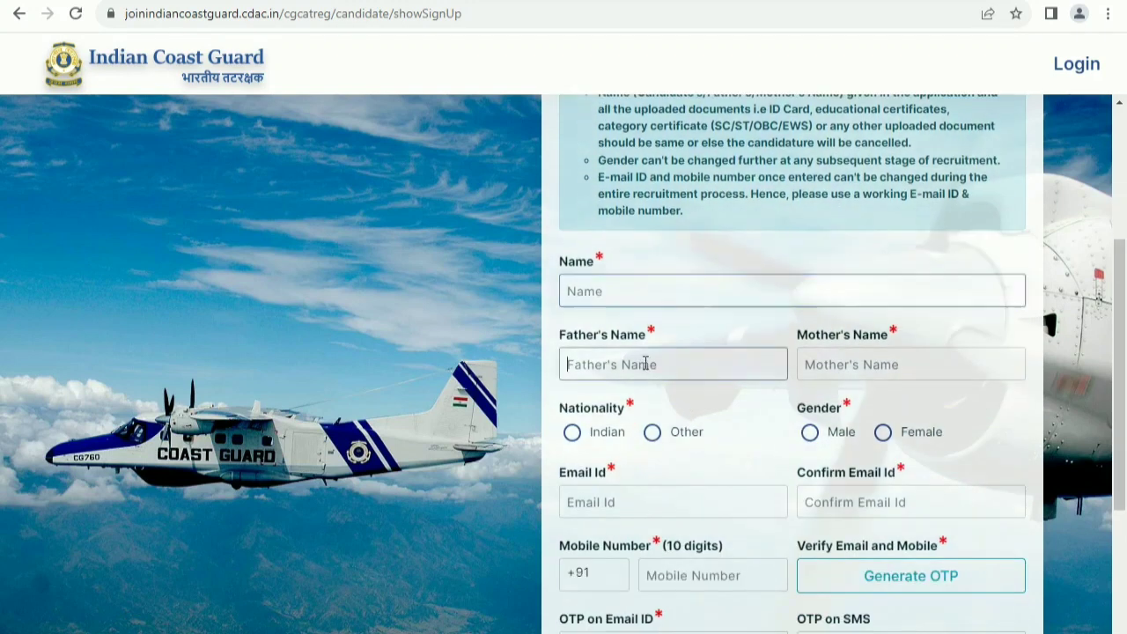
{"action": "left_click", "coordinate": [846, 369]}
{"action": "scroll", "coordinate": [846, 369], "scroll_direction": "down", "scroll_amount": 2}
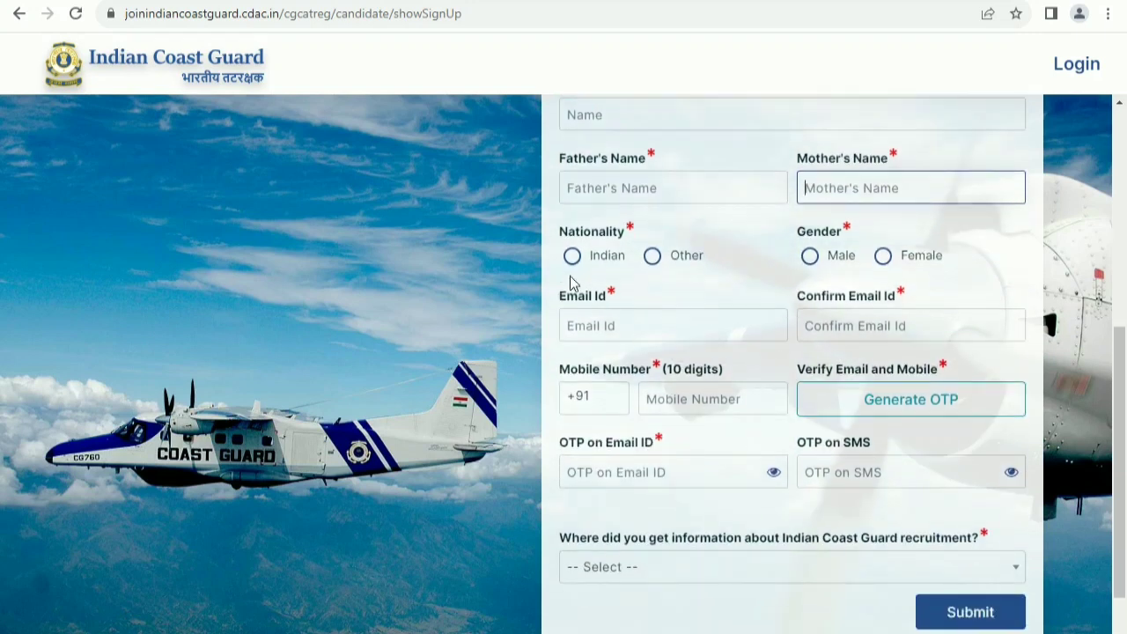
{"action": "left_click", "coordinate": [572, 255]}
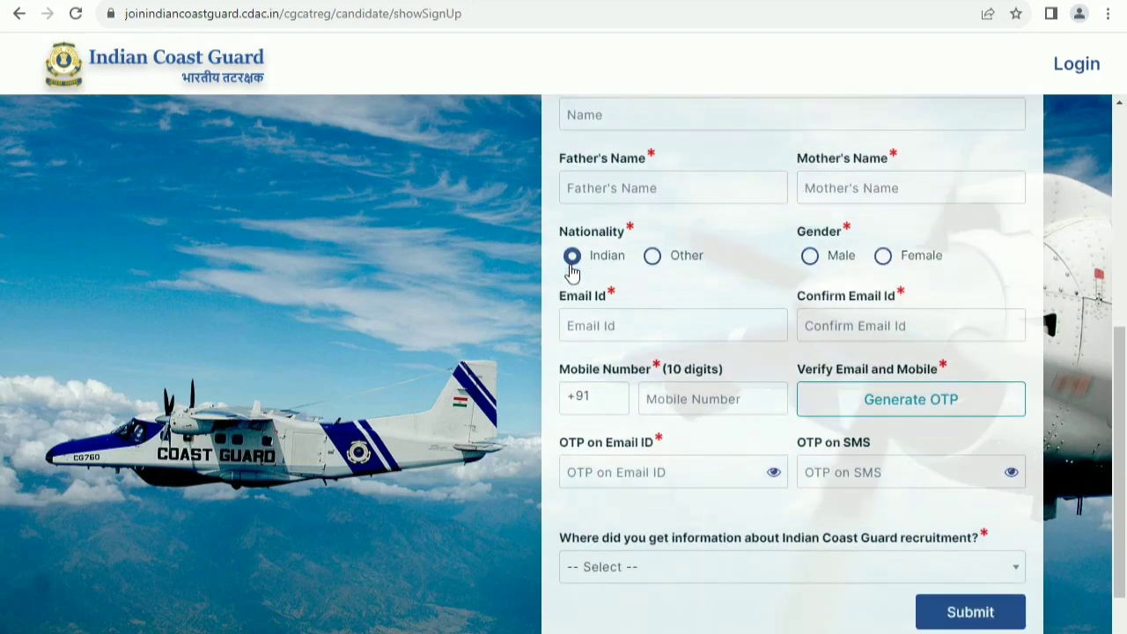
{"action": "left_click", "coordinate": [809, 257]}
Try to generate the OTP for verifying the email and mobile number with the contact fields left blank.
{"action": "left_click", "coordinate": [697, 318]}
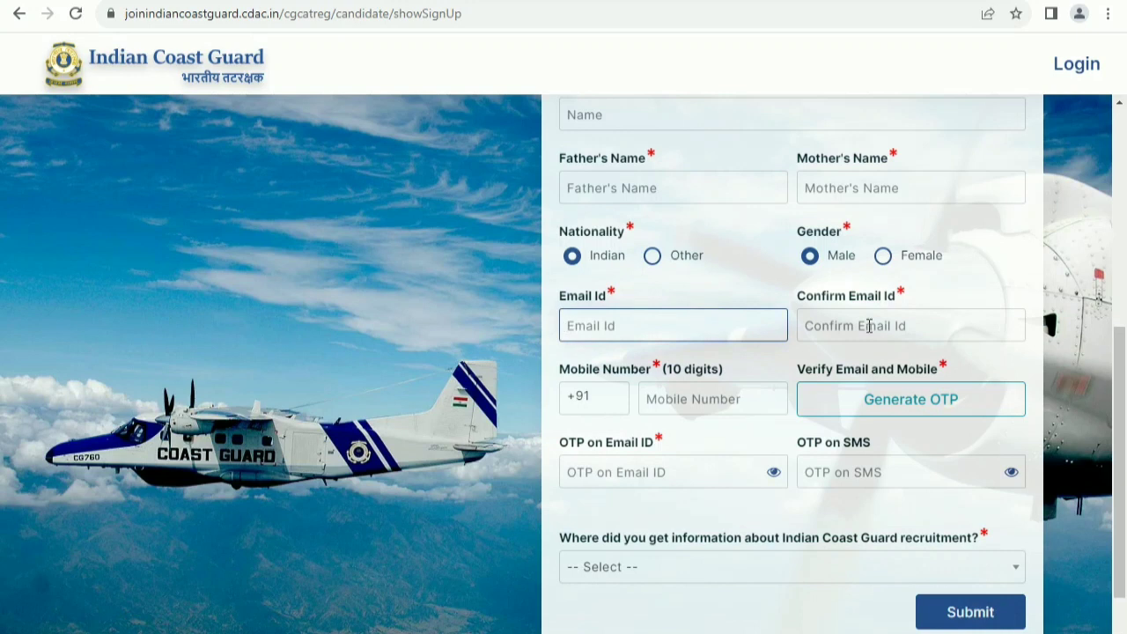
{"action": "left_click", "coordinate": [883, 419]}
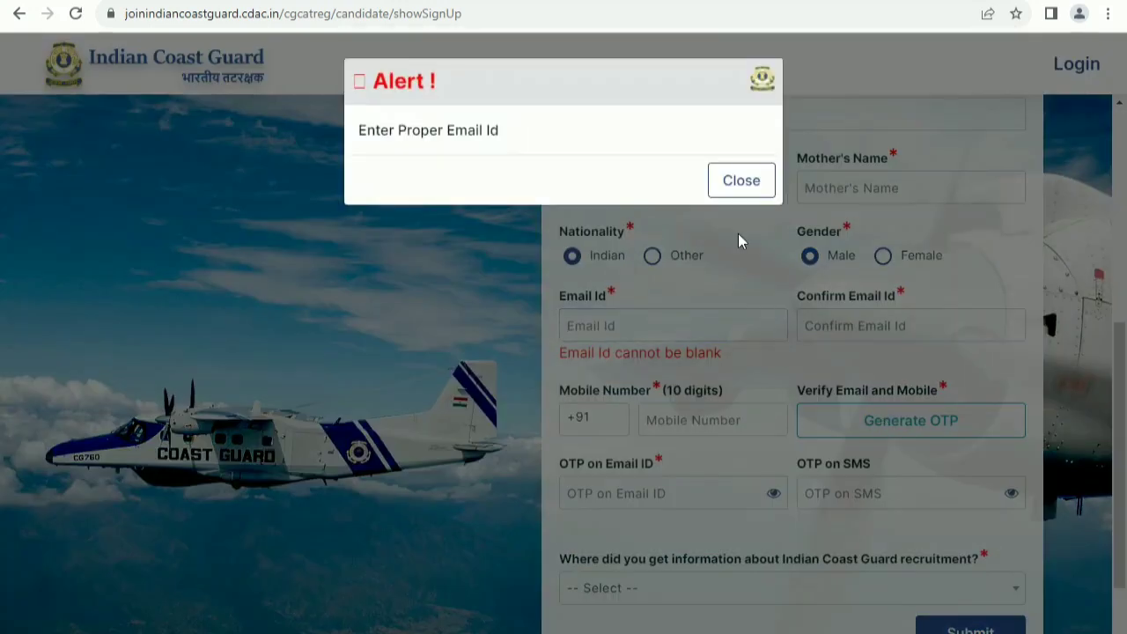
{"action": "left_click", "coordinate": [742, 181]}
{"action": "scroll", "coordinate": [872, 428], "scroll_direction": "down", "scroll_amount": 2}
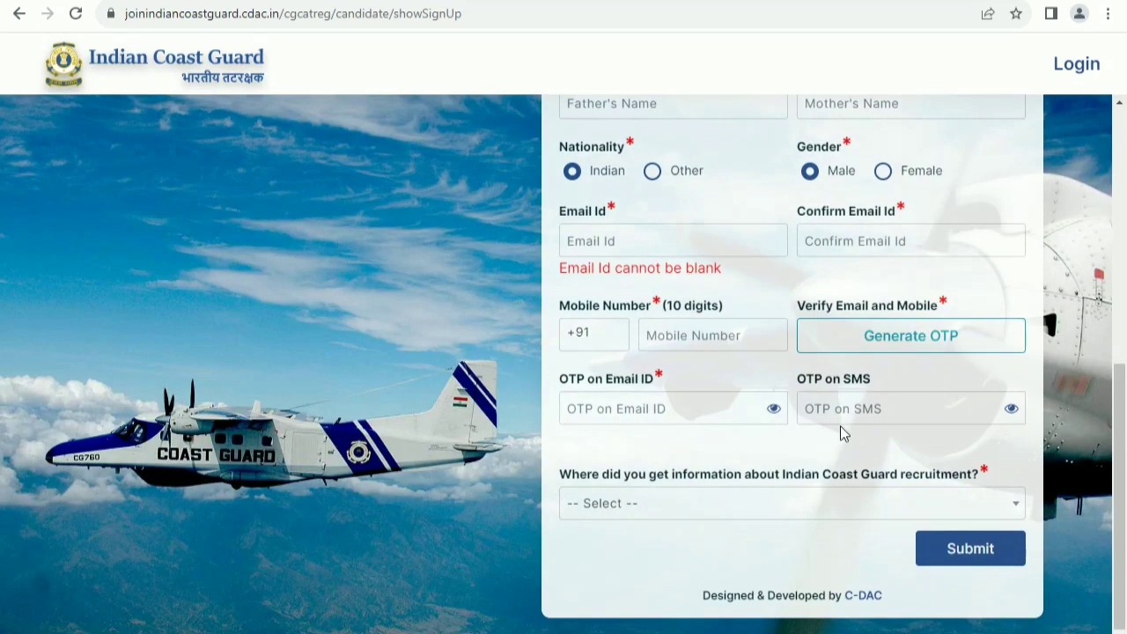
{"action": "left_click", "coordinate": [876, 411]}
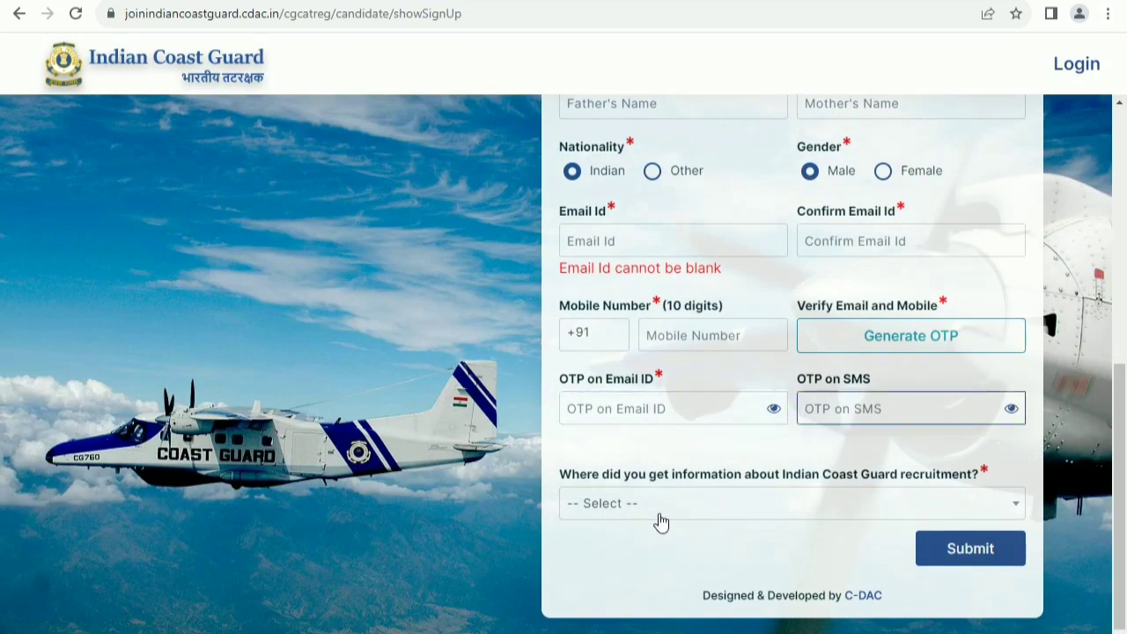
Choose Official ICG website as the source of information about Indian Coast Guard recruitment.
{"action": "left_click", "coordinate": [709, 516]}
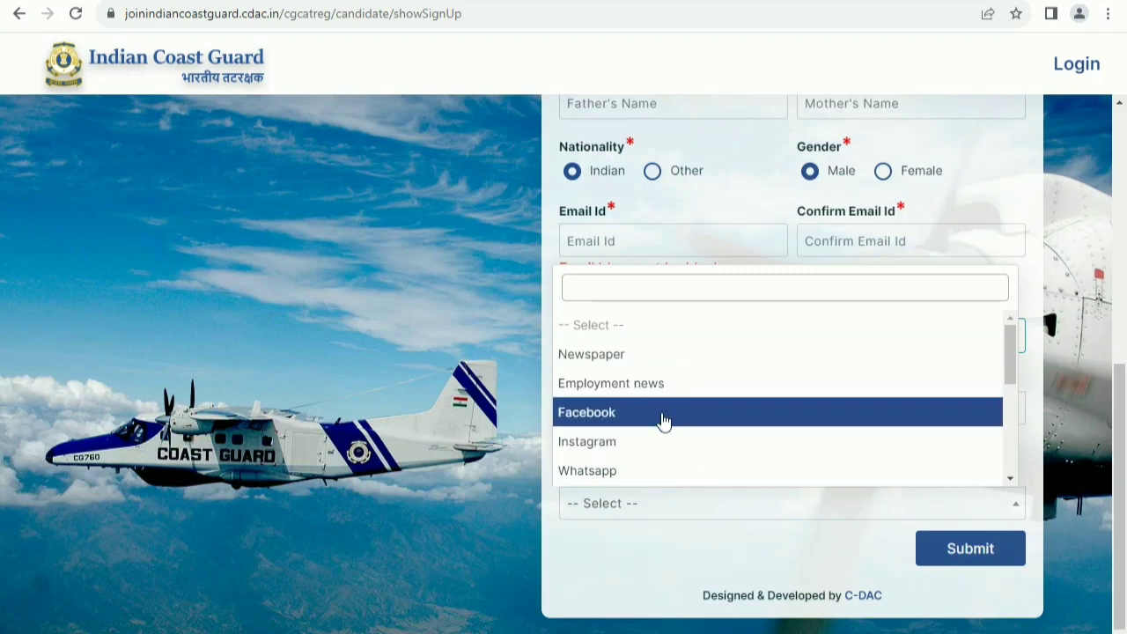
{"action": "scroll", "coordinate": [629, 460], "scroll_direction": "down", "scroll_amount": 1}
{"action": "scroll", "coordinate": [628, 460], "scroll_direction": "down", "scroll_amount": 1}
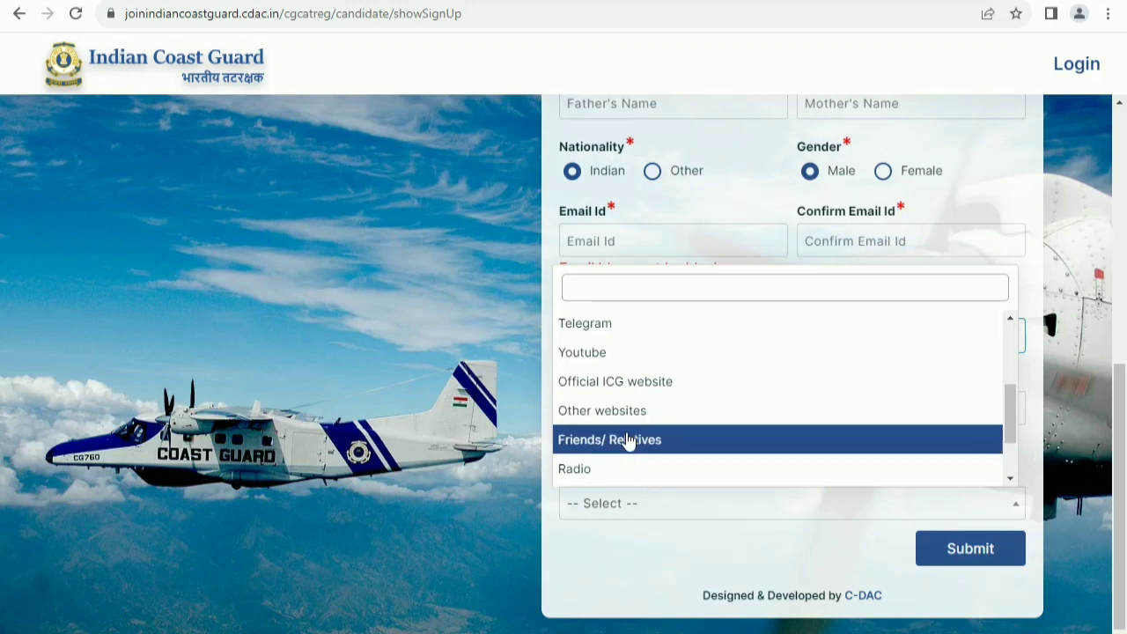
{"action": "left_click", "coordinate": [653, 388]}
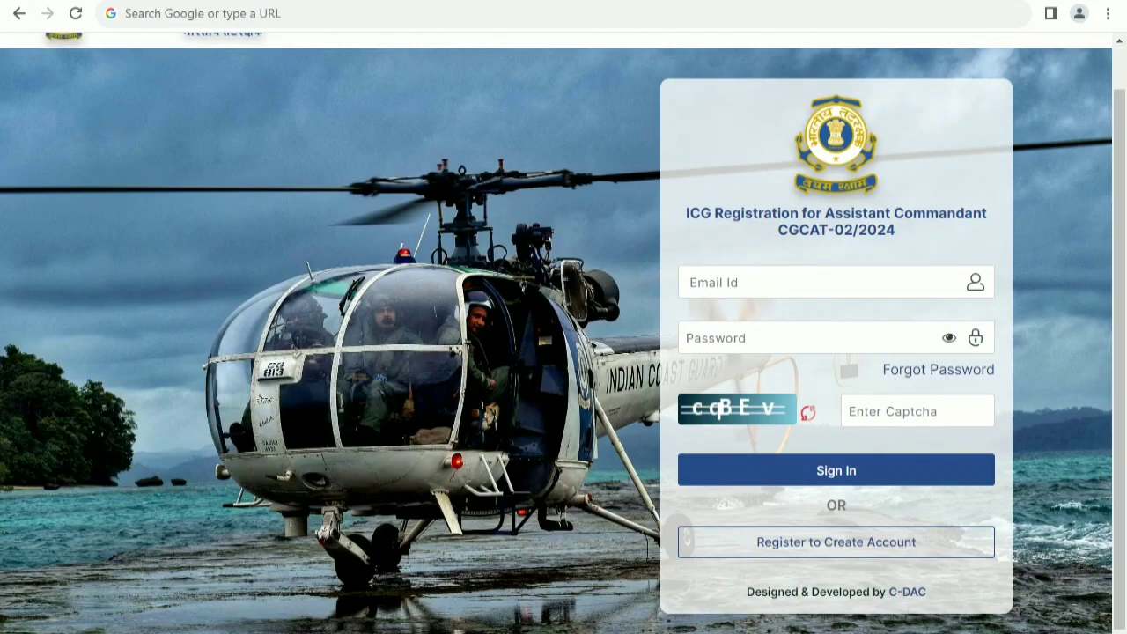
Go to the email and password fields of the candidate sign-in form.
{"action": "left_click", "coordinate": [752, 284]}
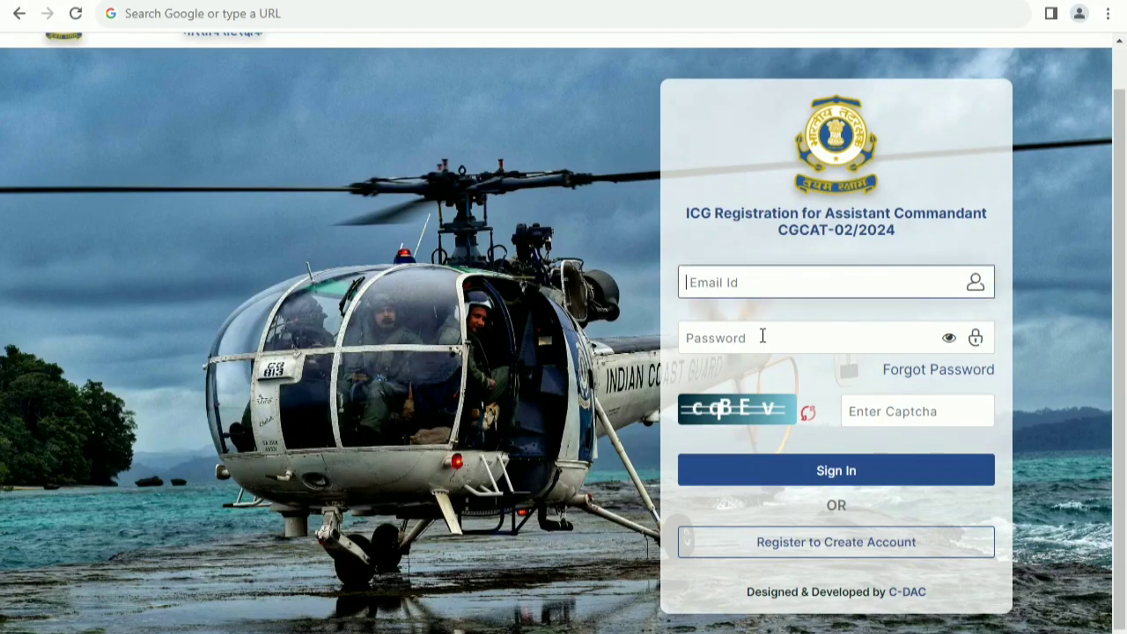
{"action": "left_click", "coordinate": [763, 336]}
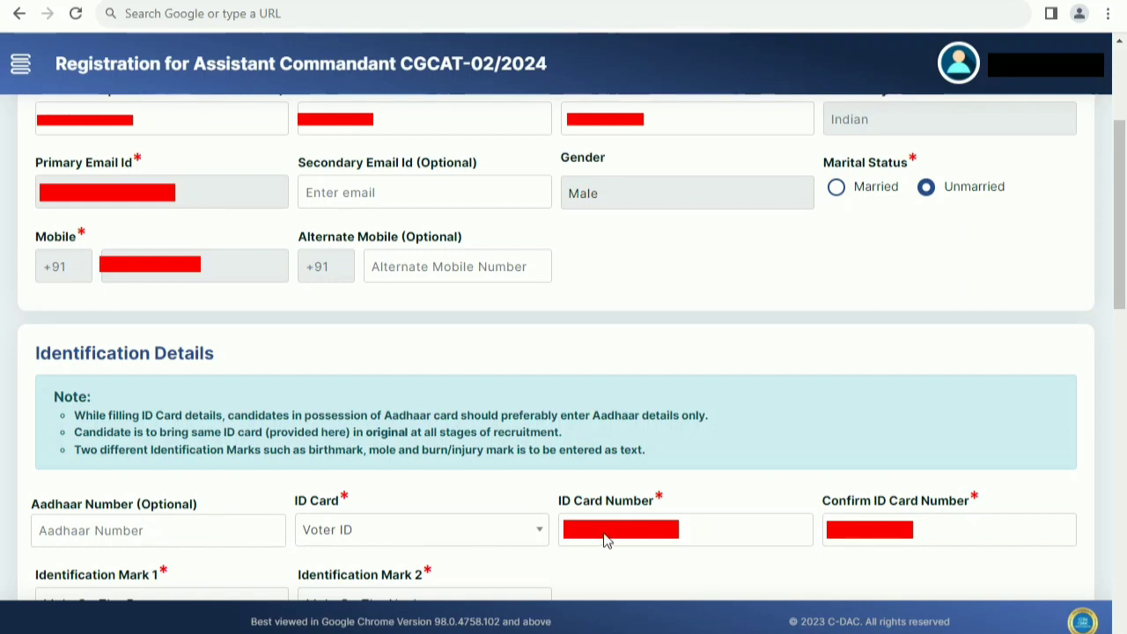
Examine the ID card, employment type and candidate category choices in the personal details form.
{"action": "left_click", "coordinate": [463, 534]}
{"action": "left_click", "coordinate": [467, 534]}
{"action": "scroll", "coordinate": [848, 159], "scroll_direction": "down", "scroll_amount": 5}
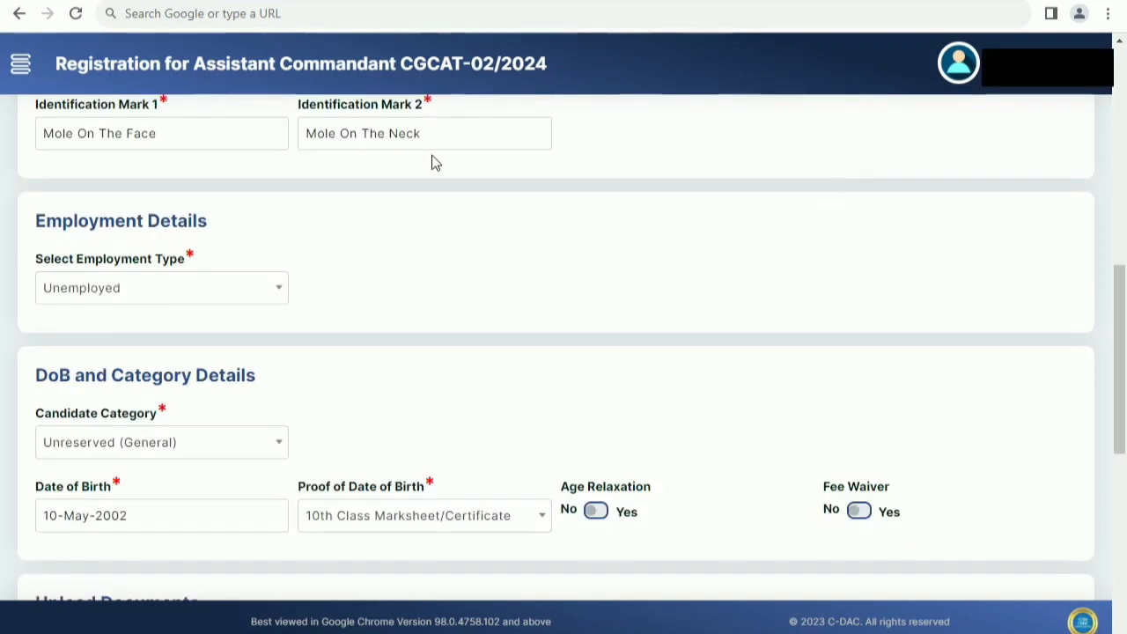
{"action": "left_click", "coordinate": [169, 302]}
{"action": "left_click", "coordinate": [166, 302]}
{"action": "left_click", "coordinate": [181, 307]}
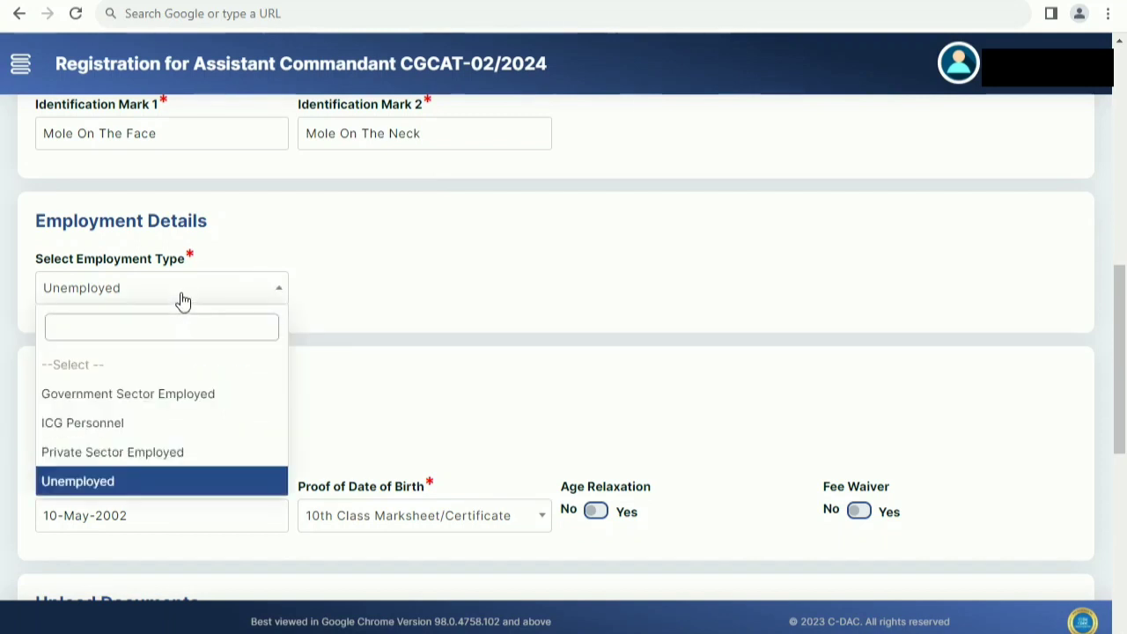
{"action": "left_click", "coordinate": [179, 300]}
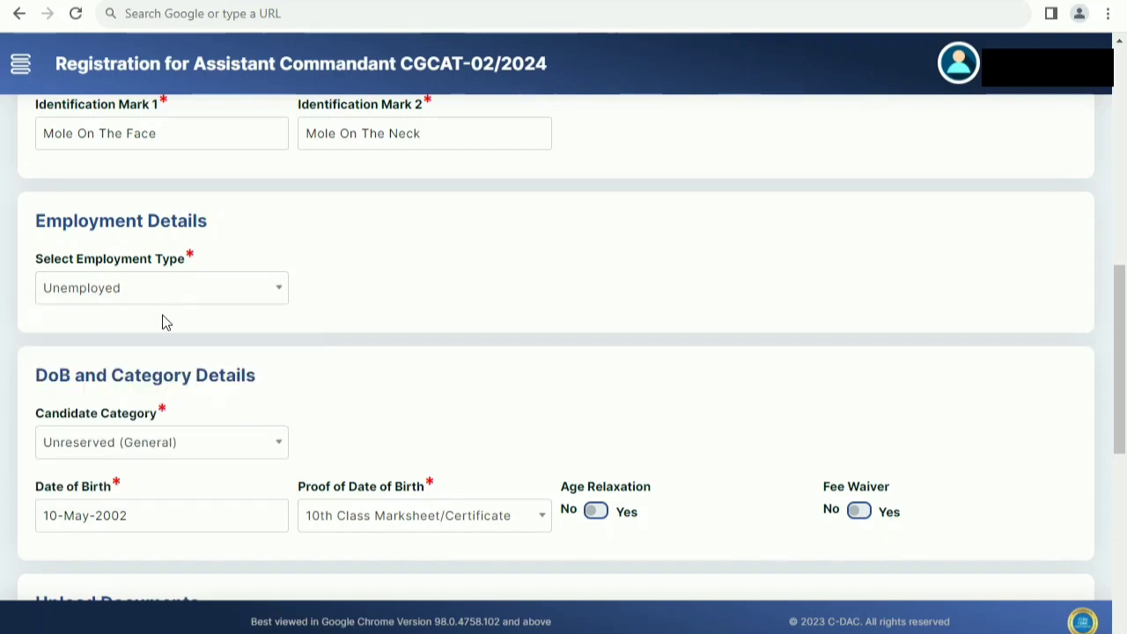
{"action": "left_click", "coordinate": [116, 451]}
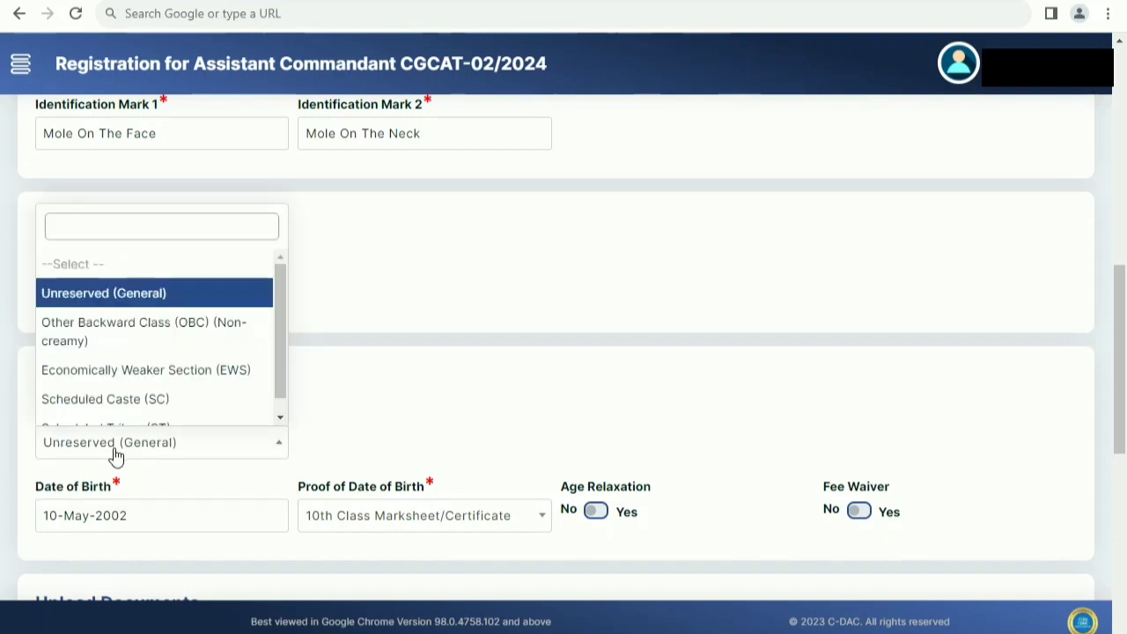
{"action": "left_click", "coordinate": [116, 456]}
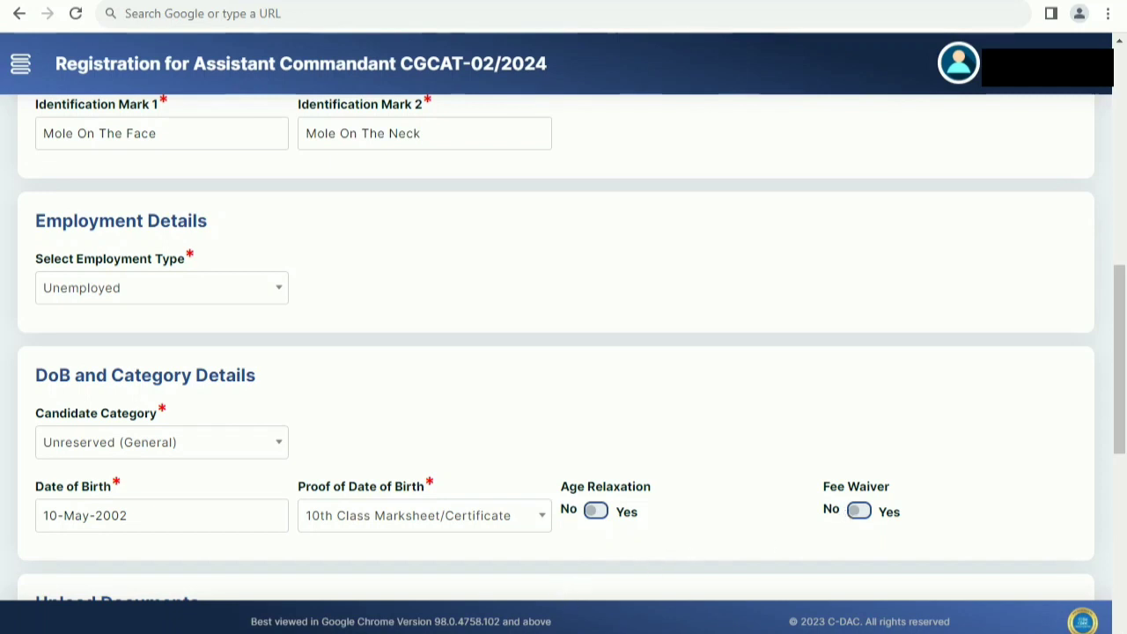
{"action": "scroll", "coordinate": [486, 630], "scroll_direction": "down", "scroll_amount": 5}
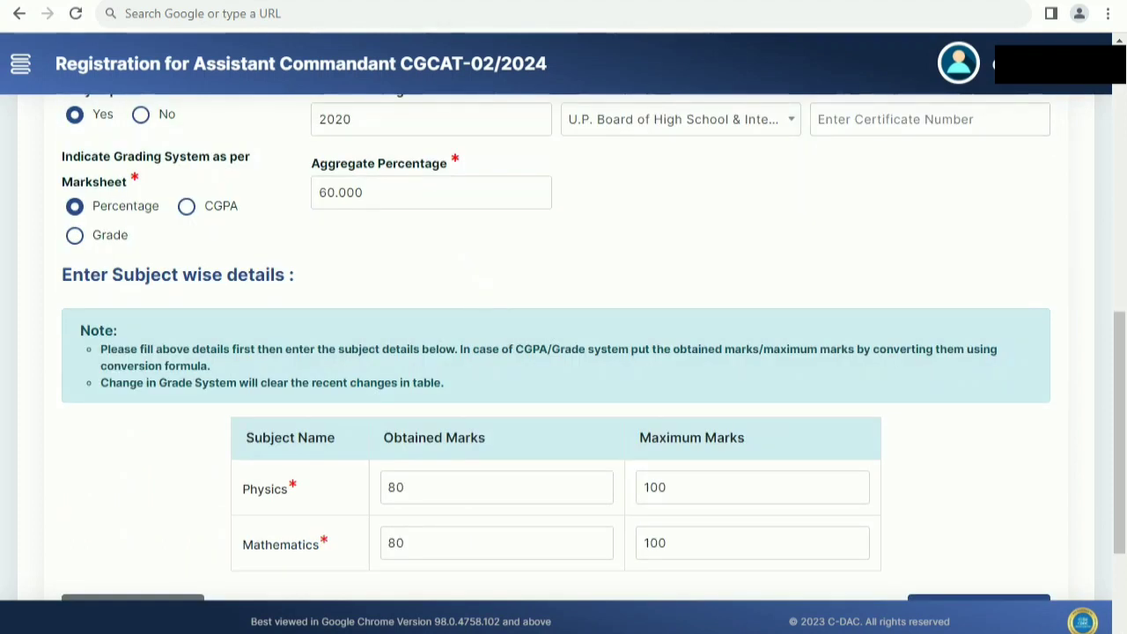
Open the graduation details and examine the year and graduation pattern options in the first marks row.
{"action": "scroll", "coordinate": [563, 352], "scroll_direction": "up", "scroll_amount": 5}
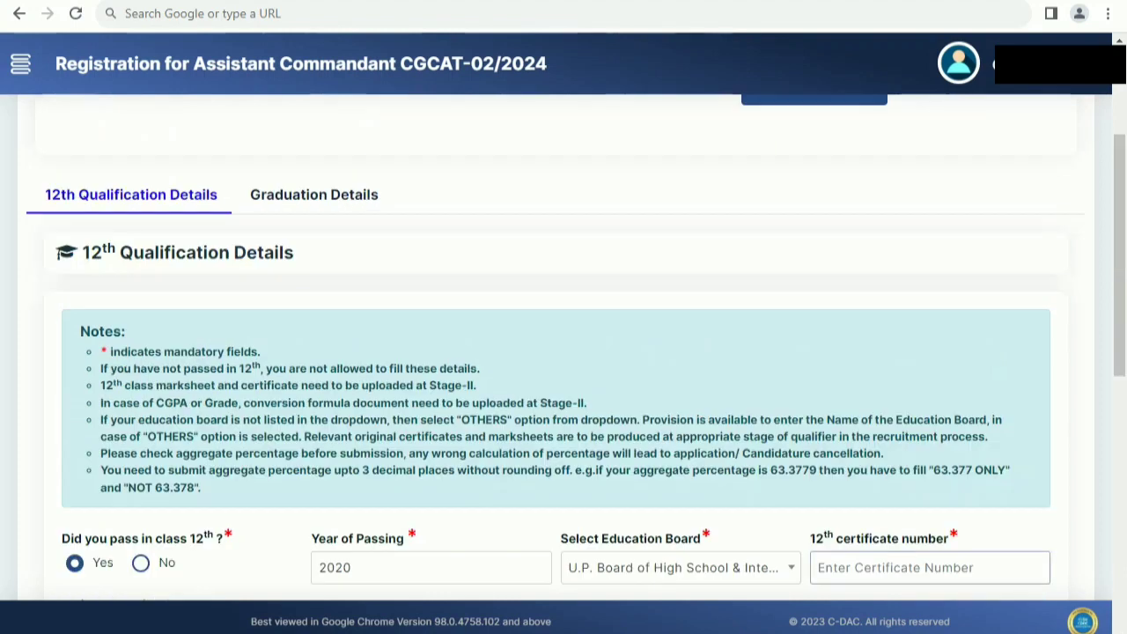
{"action": "left_click", "coordinate": [353, 203]}
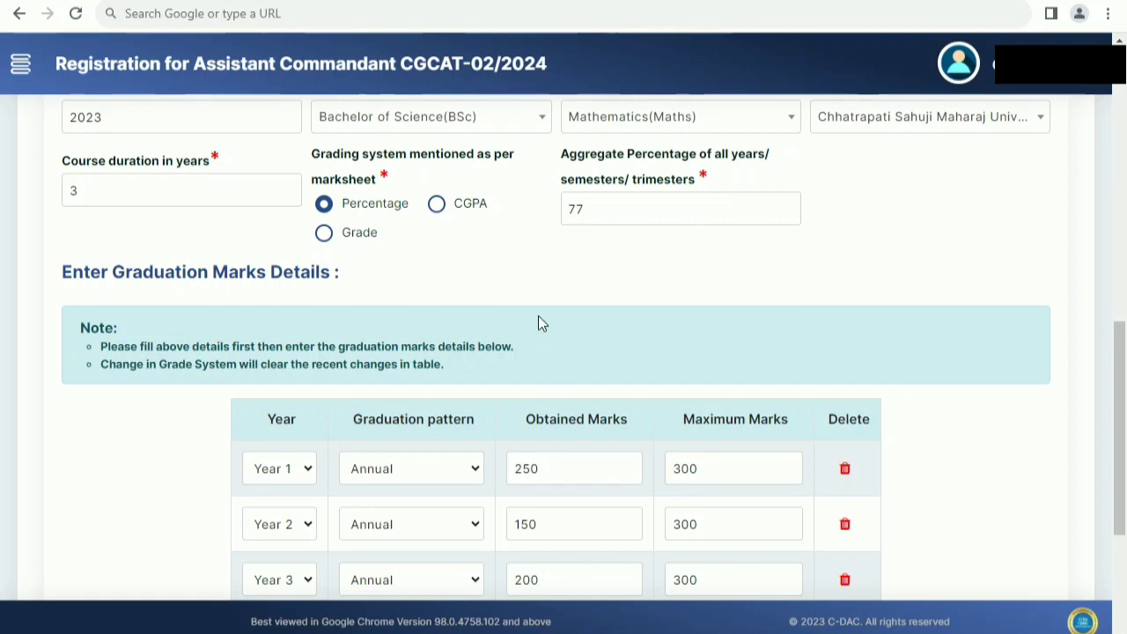
{"action": "left_click", "coordinate": [300, 478]}
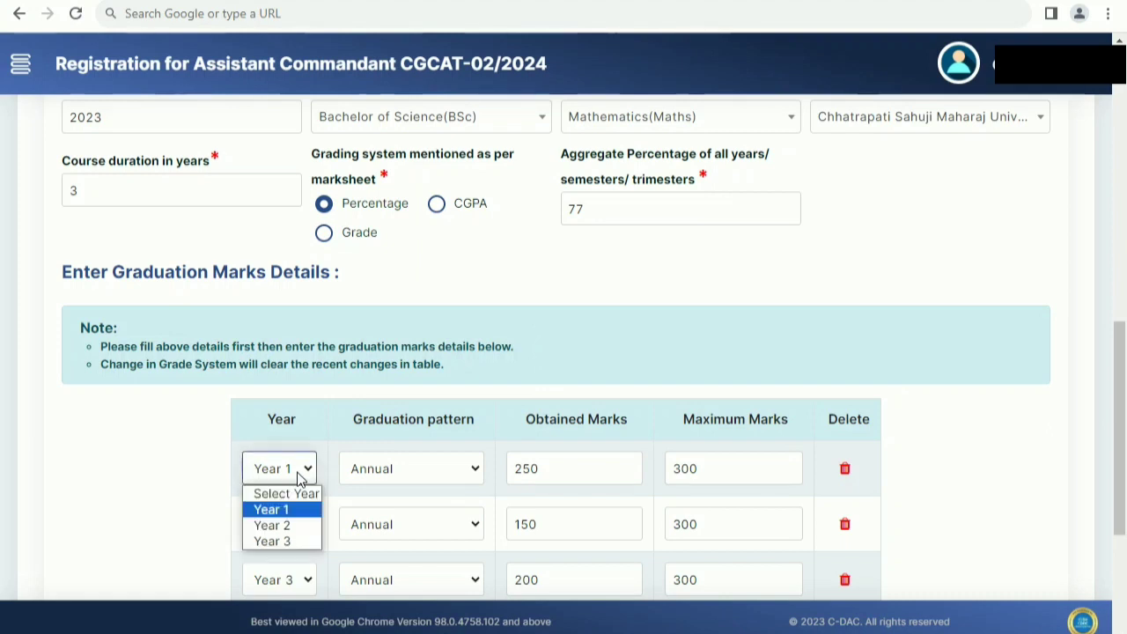
{"action": "left_click", "coordinate": [297, 478]}
{"action": "left_click", "coordinate": [379, 476]}
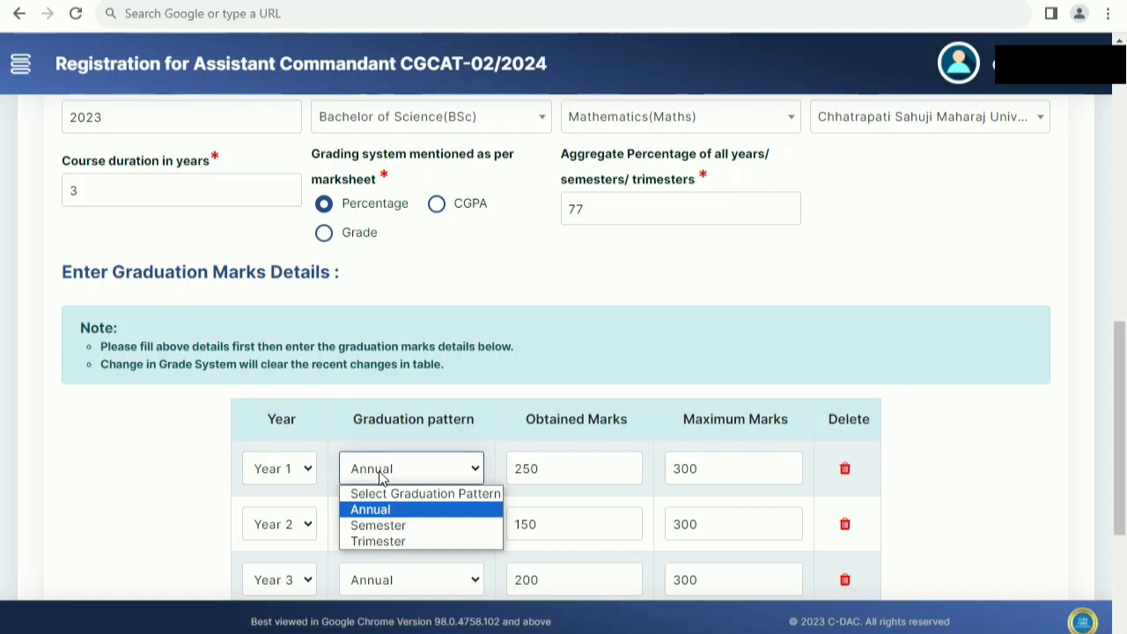
{"action": "left_click", "coordinate": [380, 476]}
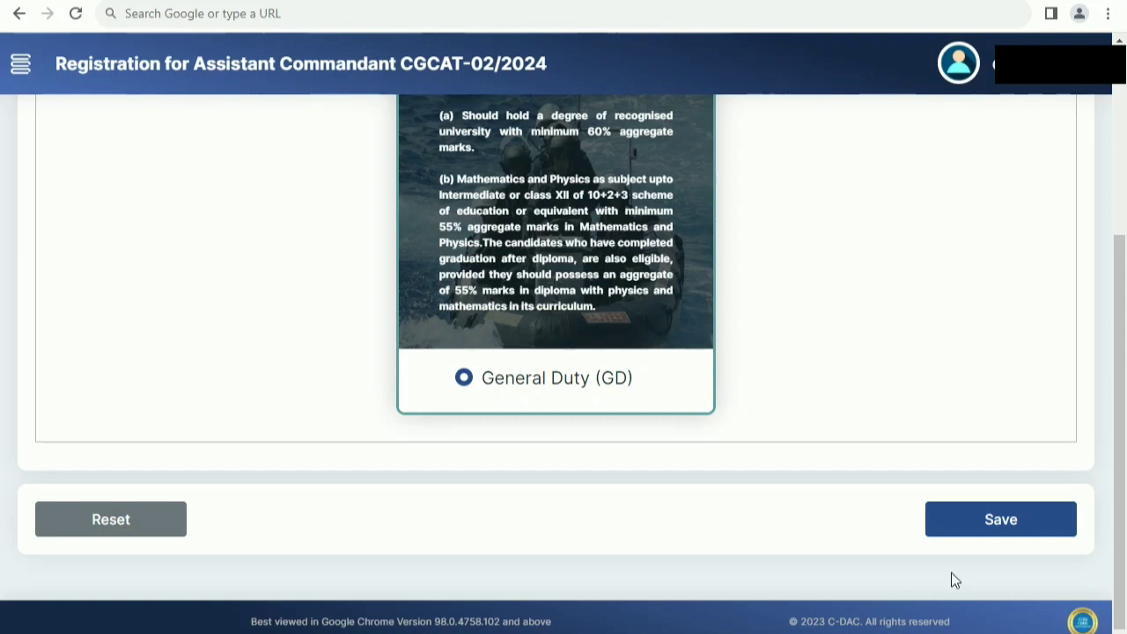
Save the General Duty (GD) branch selection and look through the permanent and current address fields.
{"action": "left_click", "coordinate": [1003, 521]}
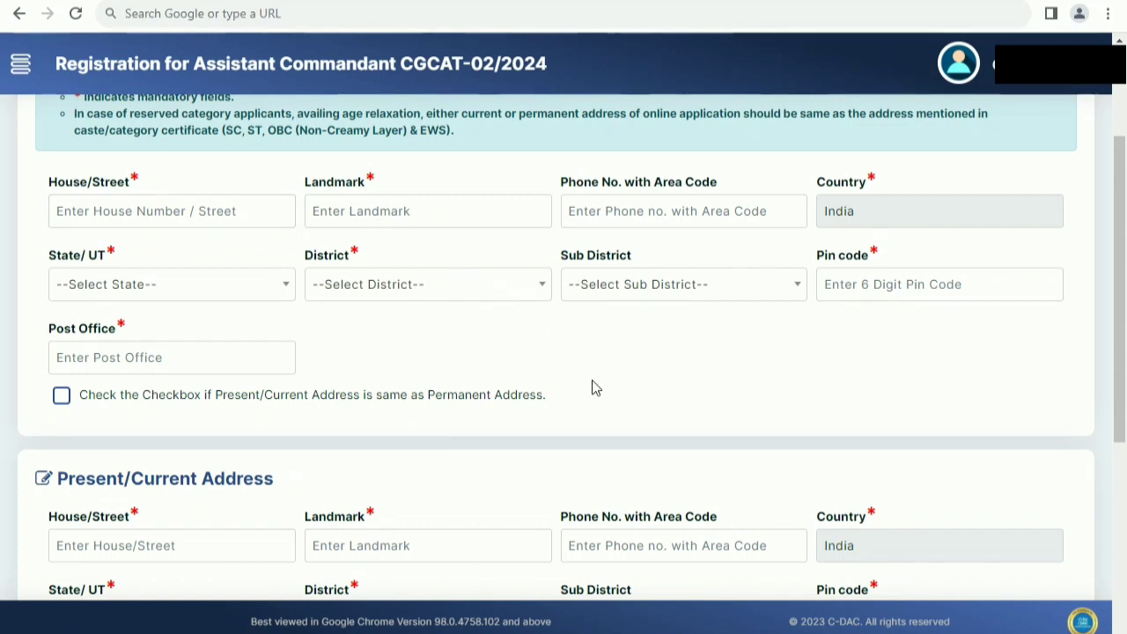
{"action": "scroll", "coordinate": [598, 396], "scroll_direction": "down", "scroll_amount": 3}
{"action": "scroll", "coordinate": [606, 405], "scroll_direction": "down", "scroll_amount": 3}
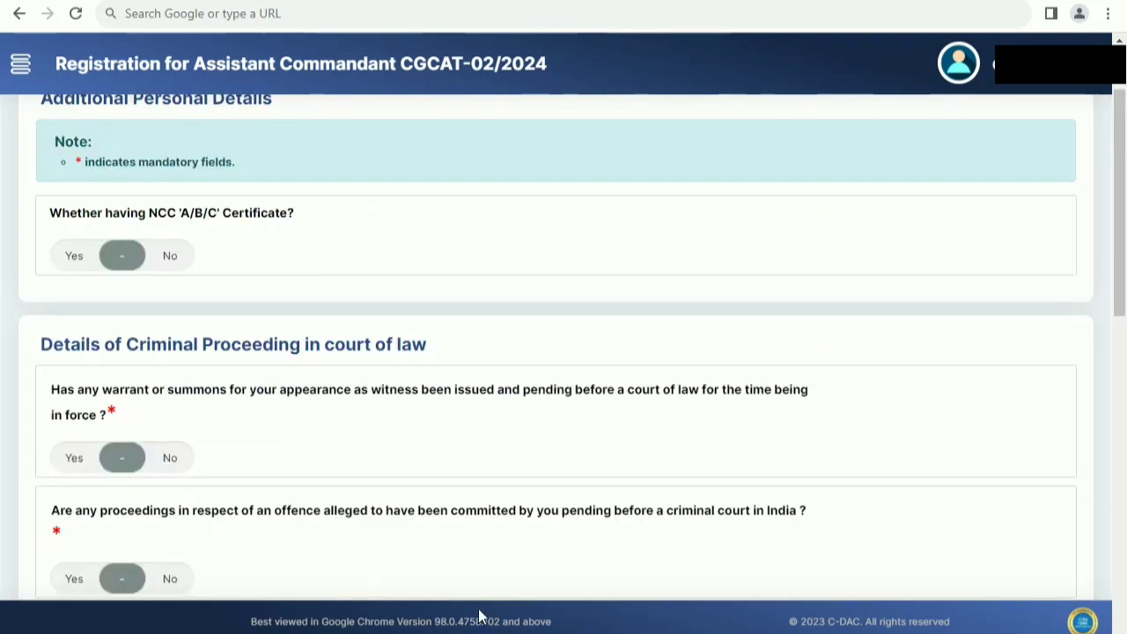
Answer No to the NCC certificate question and to all four questions about criminal proceedings in court.
{"action": "scroll", "coordinate": [402, 405], "scroll_direction": "up", "scroll_amount": 1}
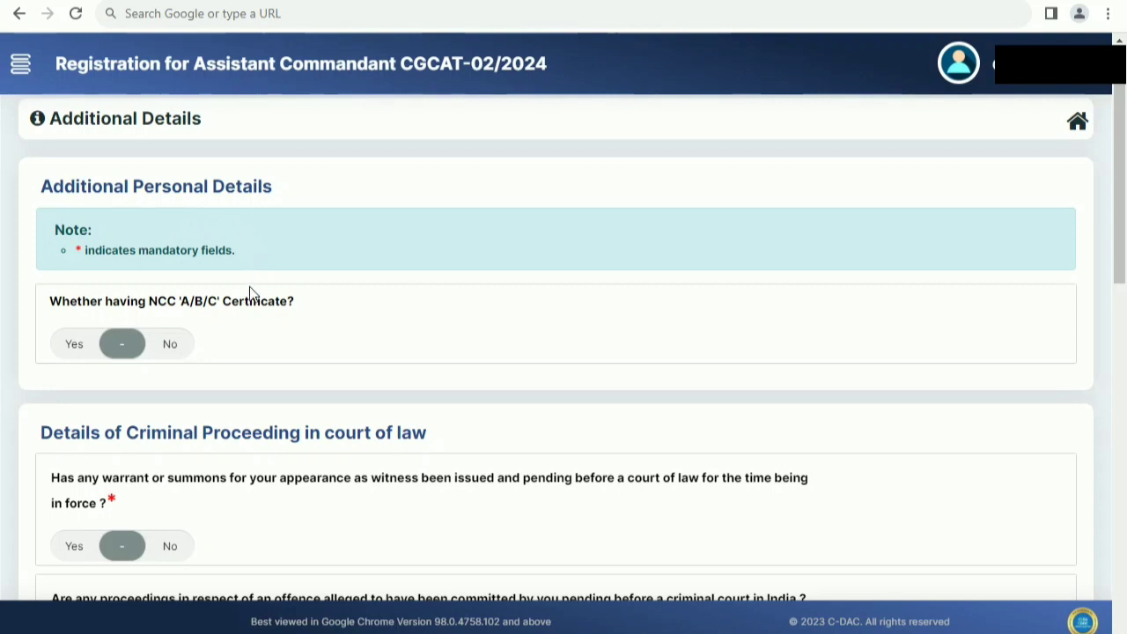
{"action": "left_click", "coordinate": [175, 345]}
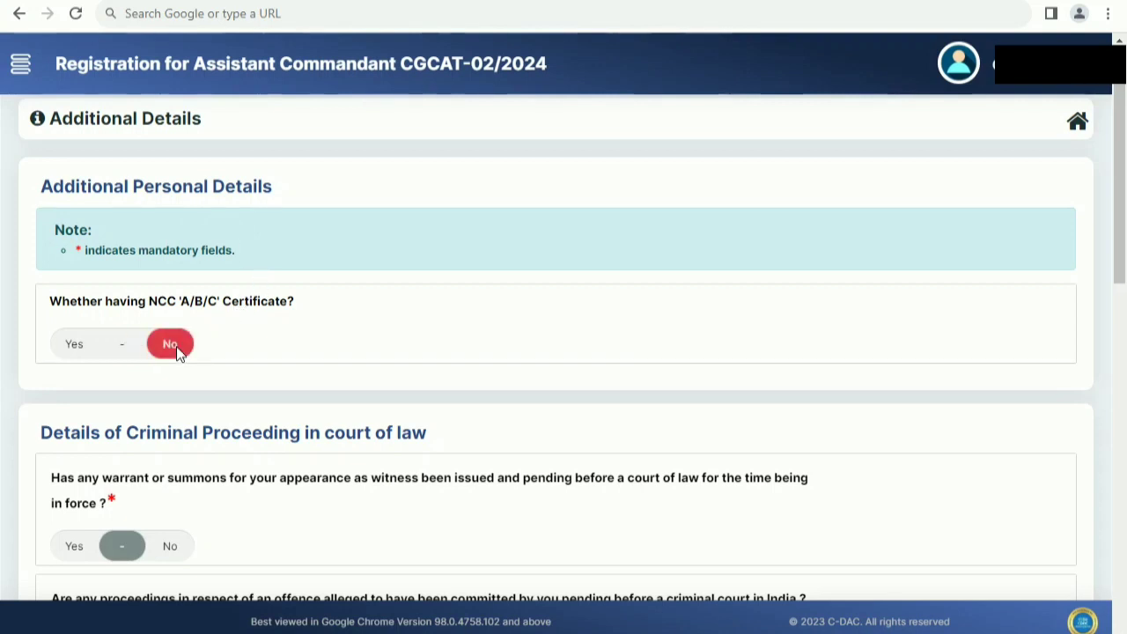
{"action": "scroll", "coordinate": [172, 361], "scroll_direction": "down", "scroll_amount": 2}
{"action": "left_click", "coordinate": [165, 377]}
{"action": "scroll", "coordinate": [185, 370], "scroll_direction": "down", "scroll_amount": 3}
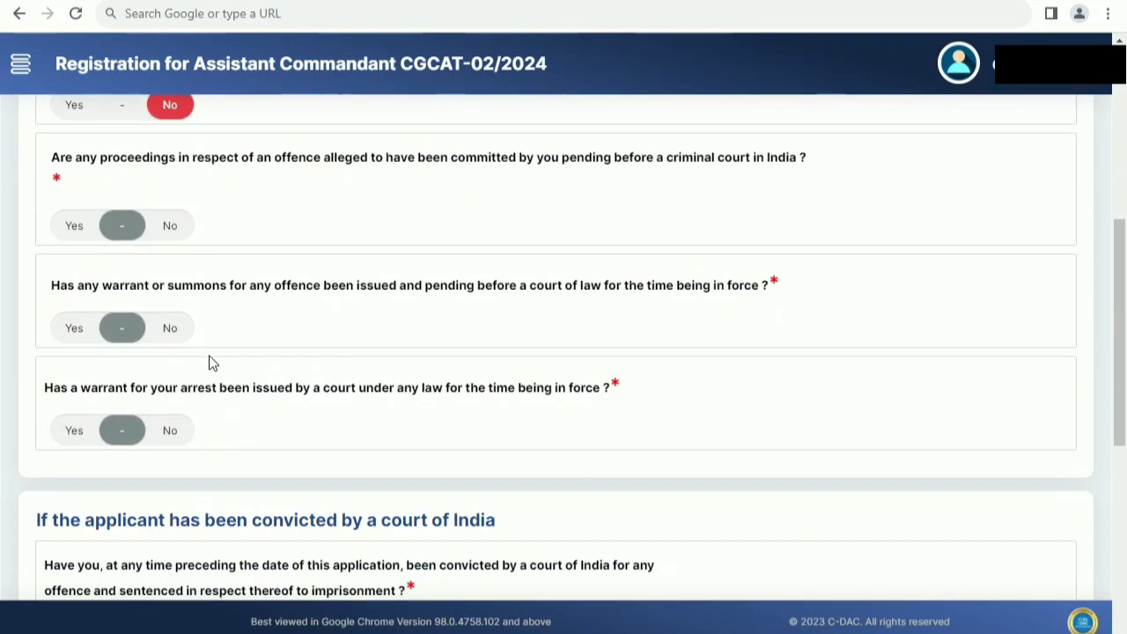
{"action": "left_click", "coordinate": [169, 223]}
{"action": "left_click", "coordinate": [169, 327]}
{"action": "left_click", "coordinate": [175, 429]}
Answer No to both conviction questions and the recruitment debarment question, and save the additional details.
{"action": "scroll", "coordinate": [181, 414], "scroll_direction": "down", "scroll_amount": 4}
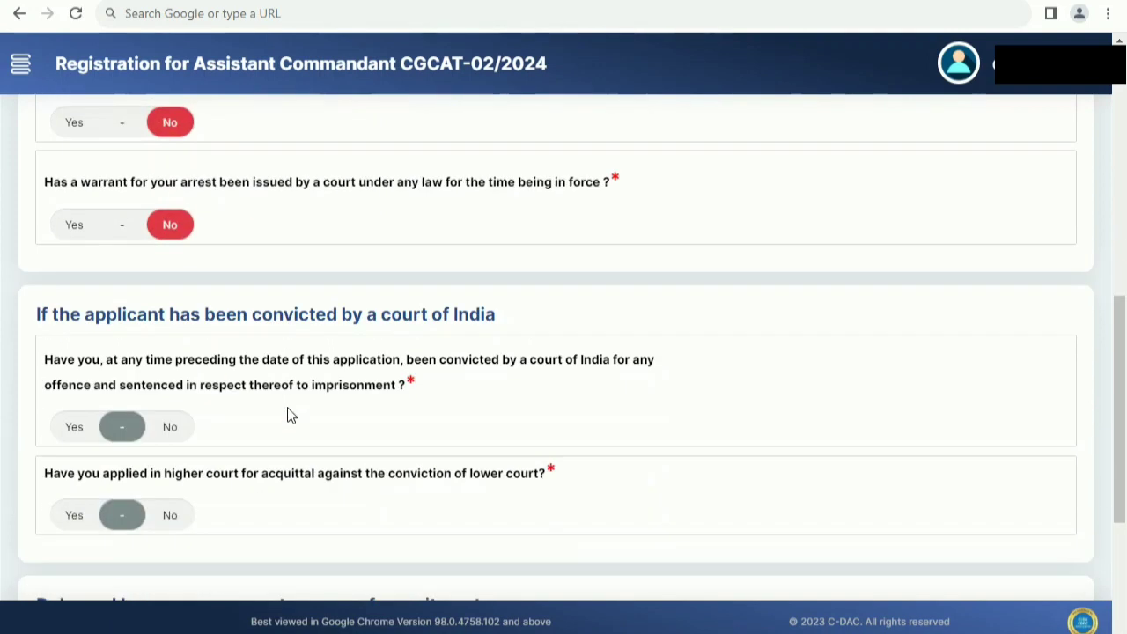
{"action": "left_click", "coordinate": [170, 280]}
{"action": "left_click", "coordinate": [169, 365]}
{"action": "scroll", "coordinate": [264, 378], "scroll_direction": "down", "scroll_amount": 2}
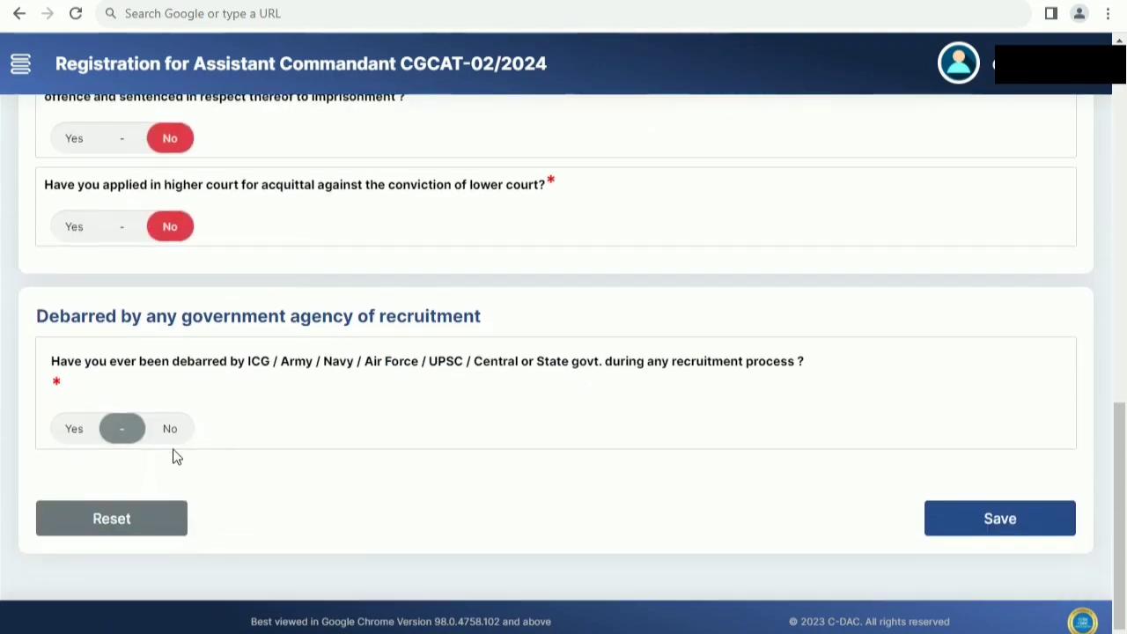
{"action": "left_click", "coordinate": [176, 433]}
{"action": "left_click", "coordinate": [940, 538]}
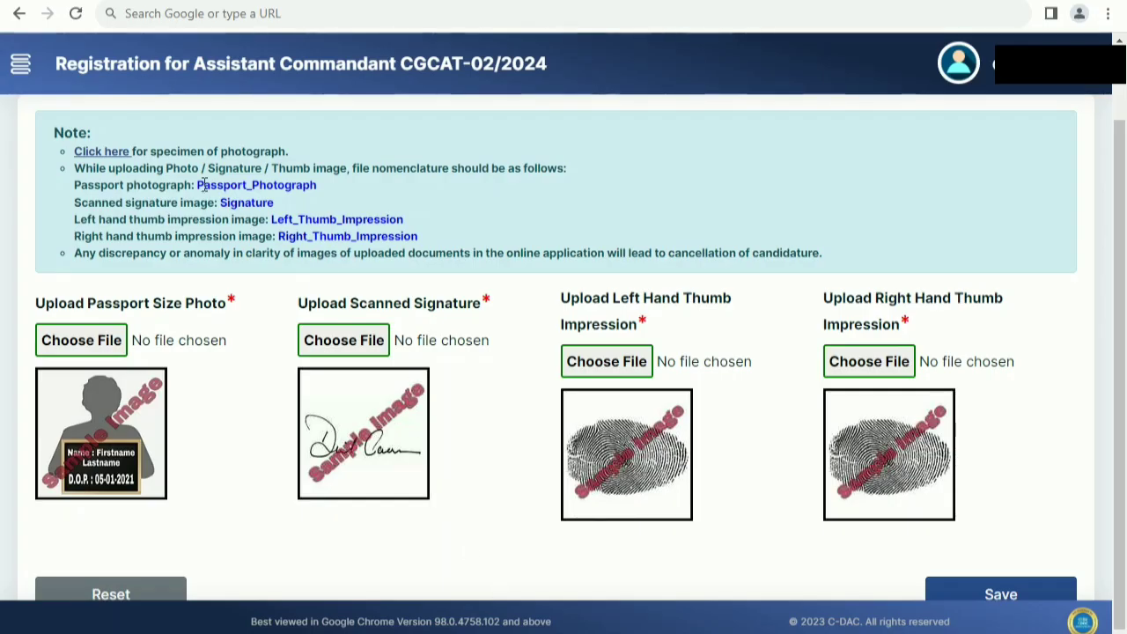
Copy the required file name Passport_Photograph from the upload note.
{"action": "left_click_drag", "start_coordinate": [200, 188], "coordinate": [313, 189]}
{"action": "right_click", "coordinate": [312, 186]}
{"action": "left_click", "coordinate": [337, 205]}
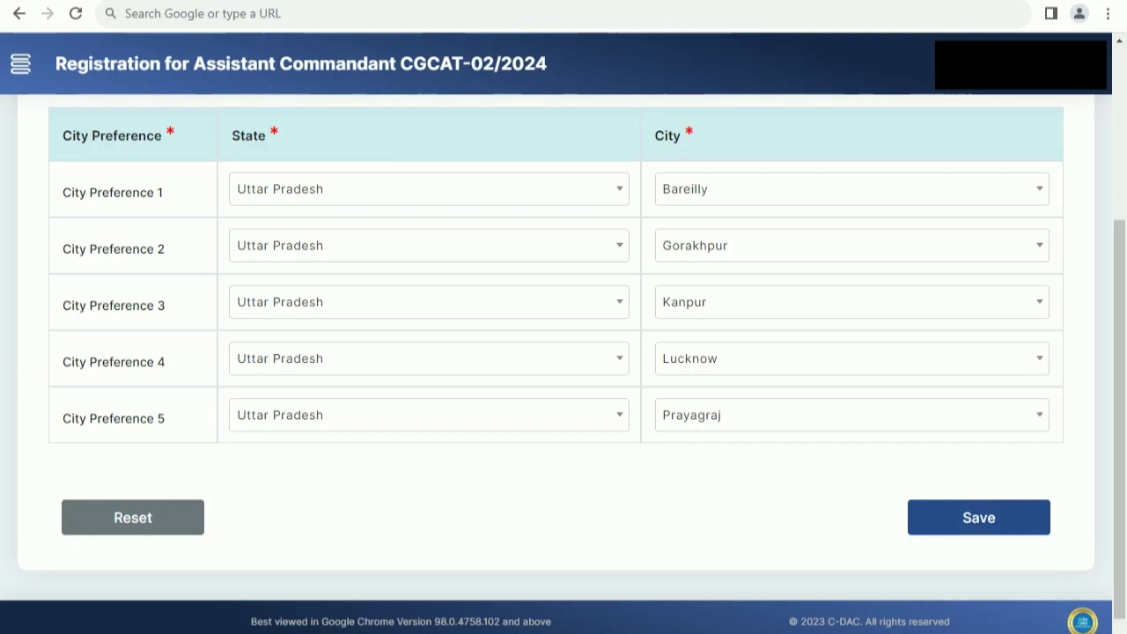
Answer No to the question about a listed examination city within 30 kms of the present address.
{"action": "scroll", "coordinate": [563, 352], "scroll_direction": "up", "scroll_amount": 2}
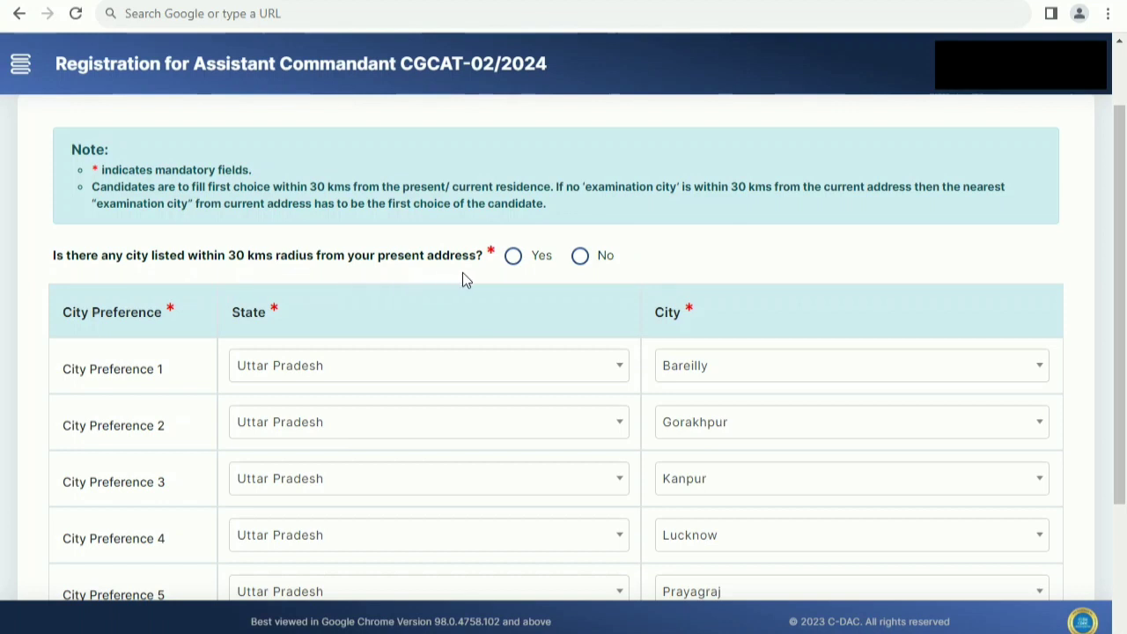
{"action": "left_click", "coordinate": [583, 257]}
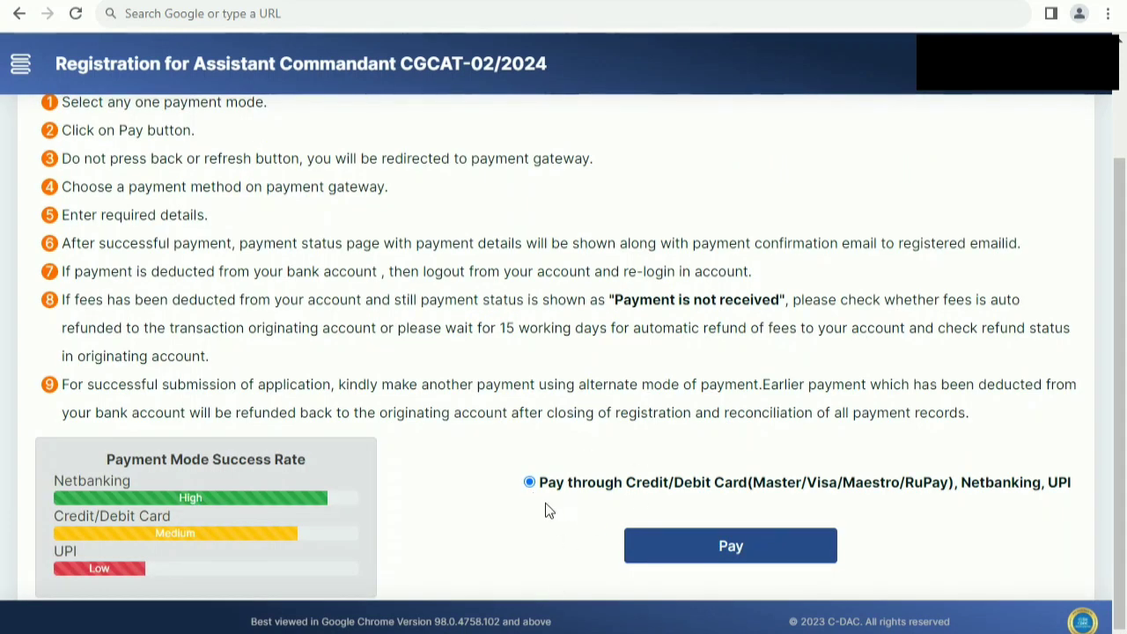
Proceed to pay the 250.00 application fee through the payment gateway, choosing QR with BHIM UPI as the payment option.
{"action": "left_click", "coordinate": [730, 554]}
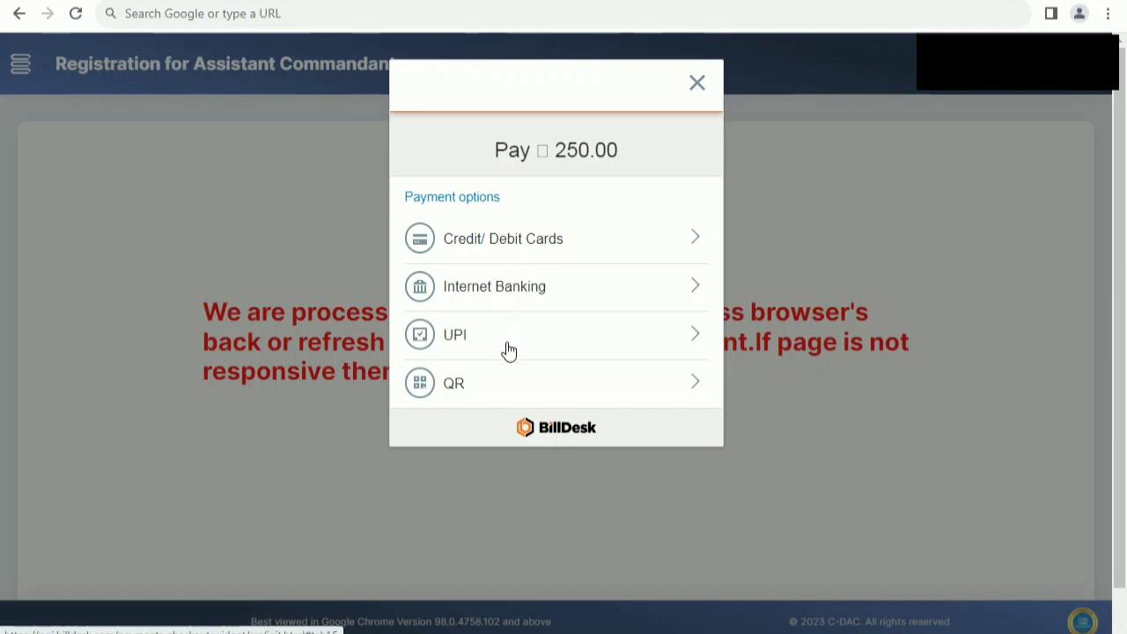
{"action": "left_click", "coordinate": [500, 391]}
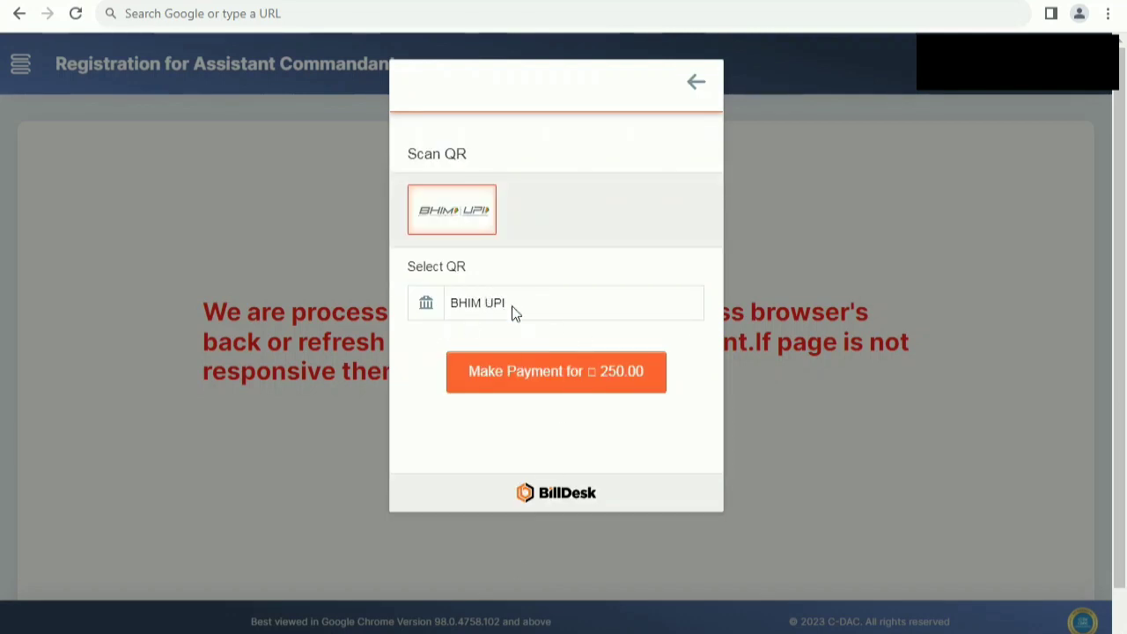
{"action": "left_click", "coordinate": [511, 310]}
{"action": "left_click", "coordinate": [558, 345]}
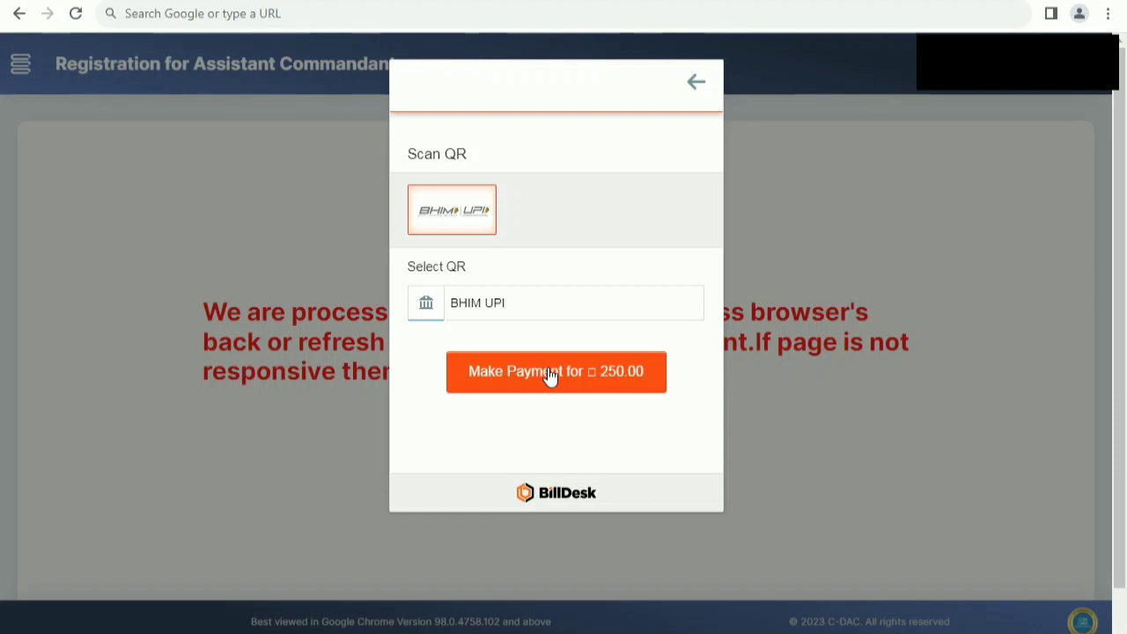
{"action": "left_click", "coordinate": [550, 375]}
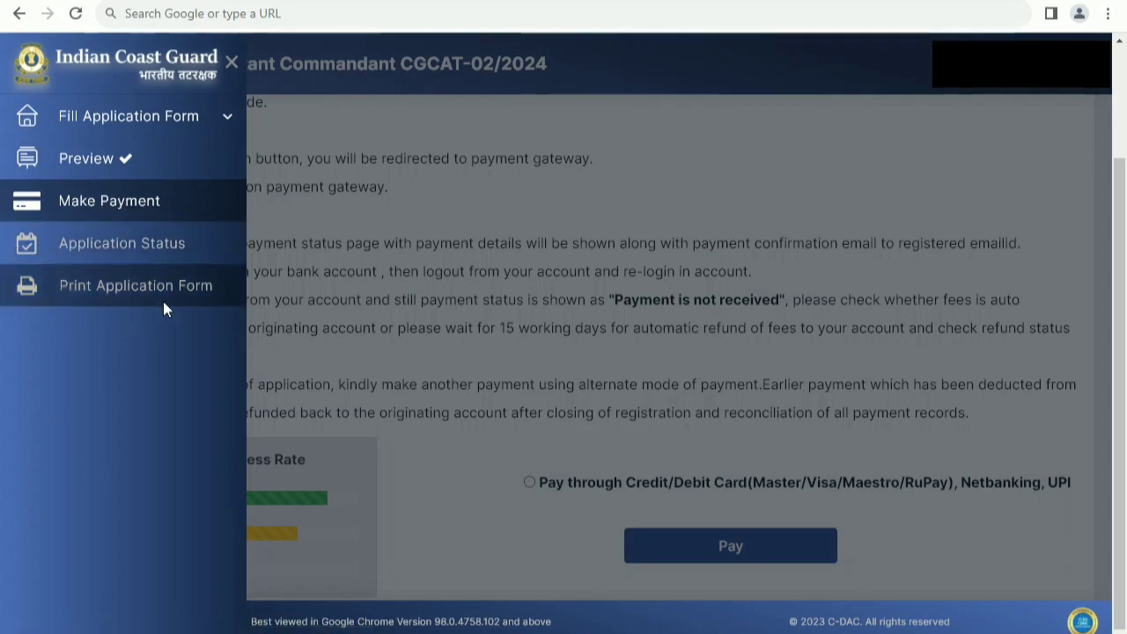
{"action": "left_click", "coordinate": [387, 361]}
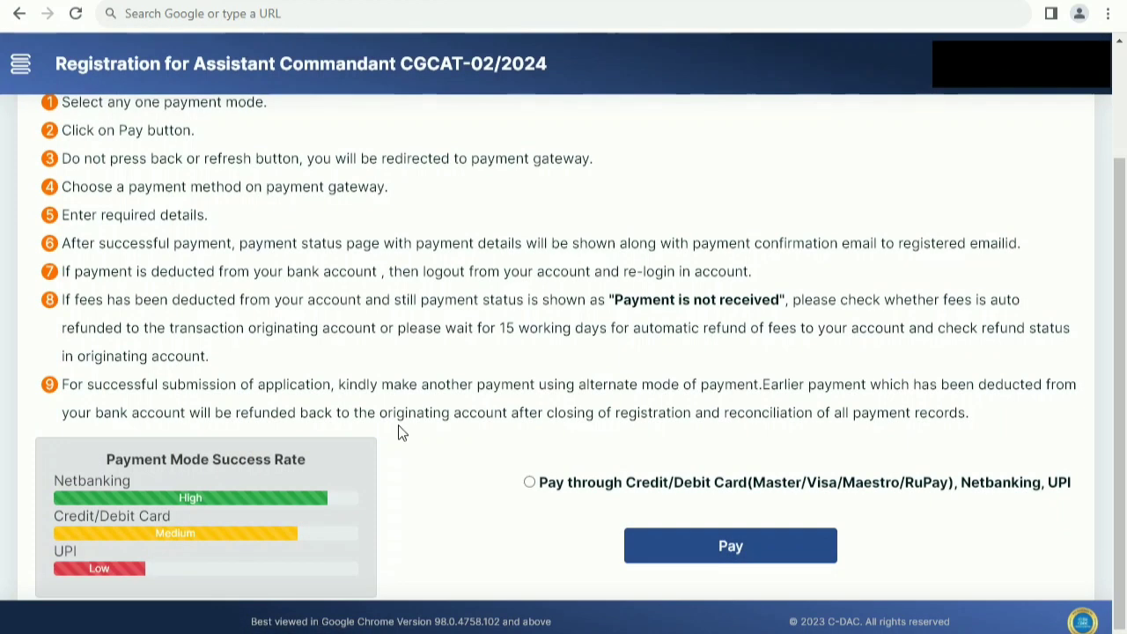